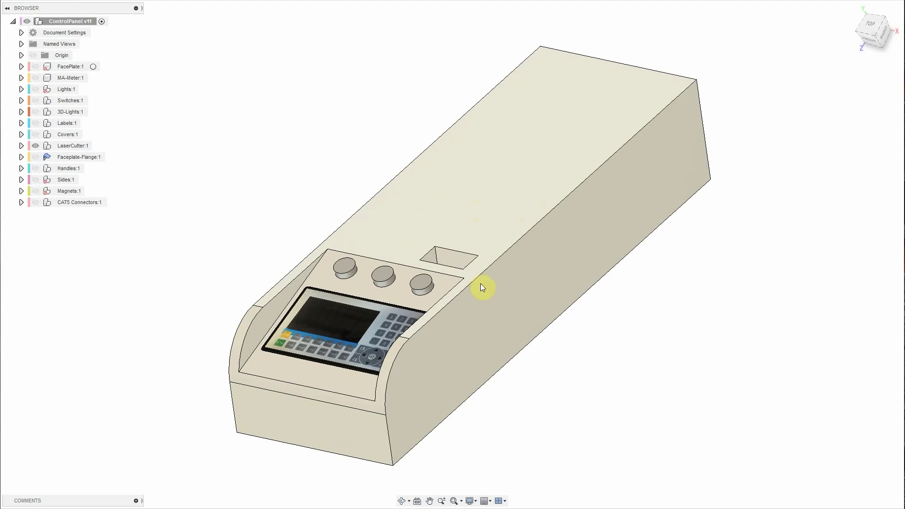
Make Faceplate-Flange:1 visible and orbit around the bent bracket above the console
{"action": "left_click", "coordinate": [368, 343]}
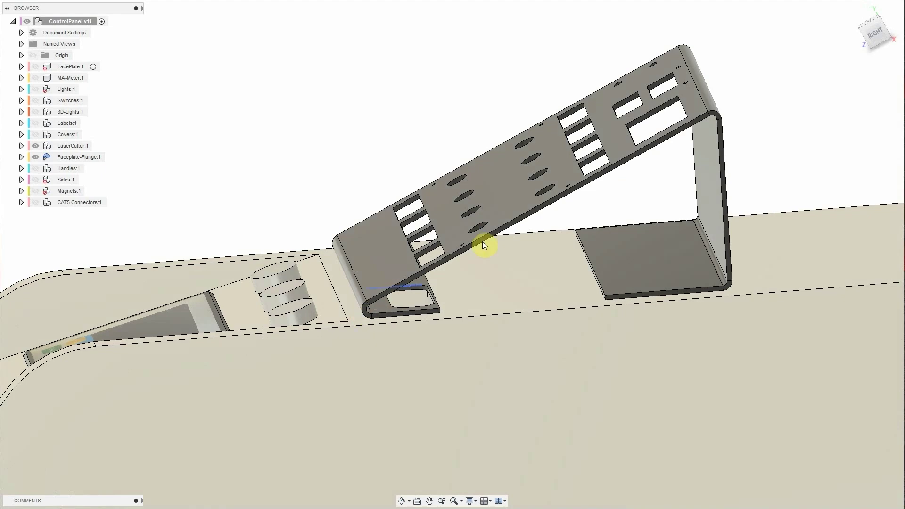
{"action": "middle_click_drag", "start_coordinate": [715, 113], "coordinate": [386, 174], "text": "shift"}
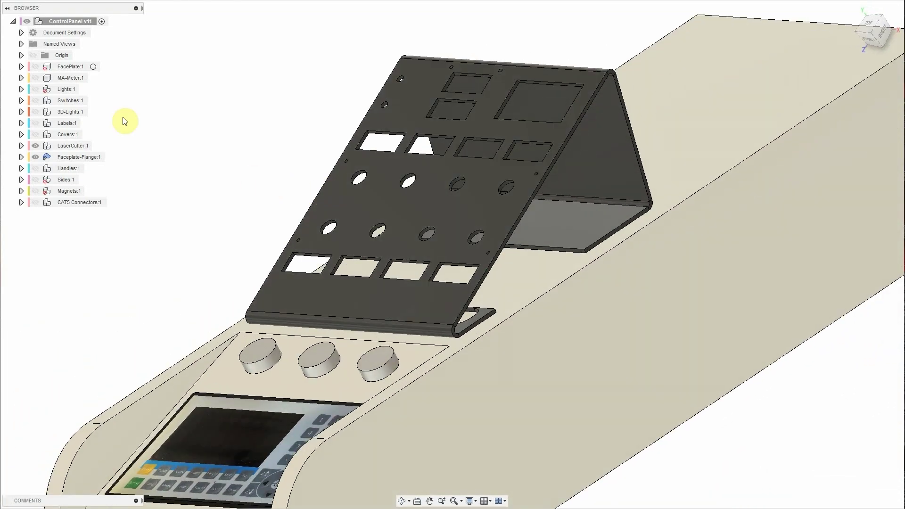
Make Switches:1 visible and inspect the toggle switches from the faceplate front
{"action": "left_click", "coordinate": [36, 101]}
{"action": "left_click", "coordinate": [36, 100]}
{"action": "middle_click_drag", "start_coordinate": [162, 141], "coordinate": [216, 177], "text": "shift"}
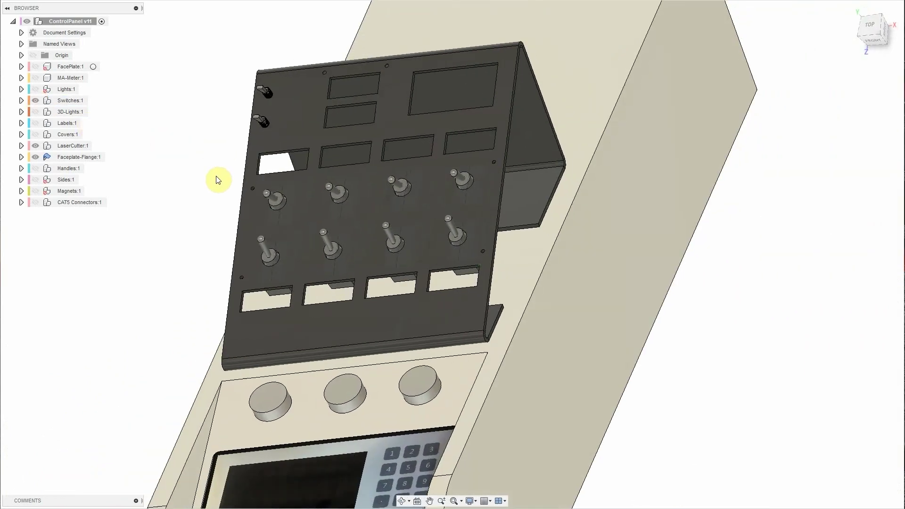
{"action": "scroll", "coordinate": [233, 192], "scroll_direction": "up", "scroll_amount": 2}
{"action": "scroll", "coordinate": [233, 194], "scroll_direction": "up", "scroll_amount": 2}
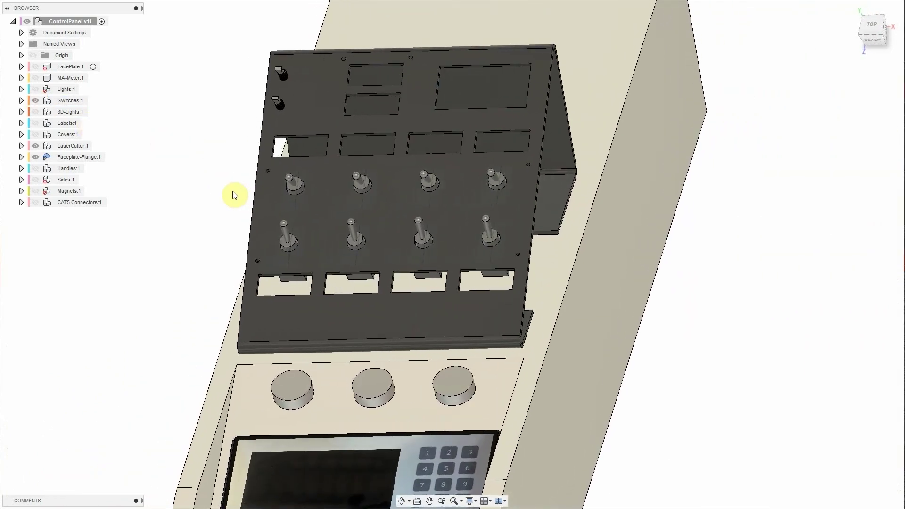
{"action": "middle_click_drag", "start_coordinate": [233, 194], "coordinate": [287, 77], "text": "shift"}
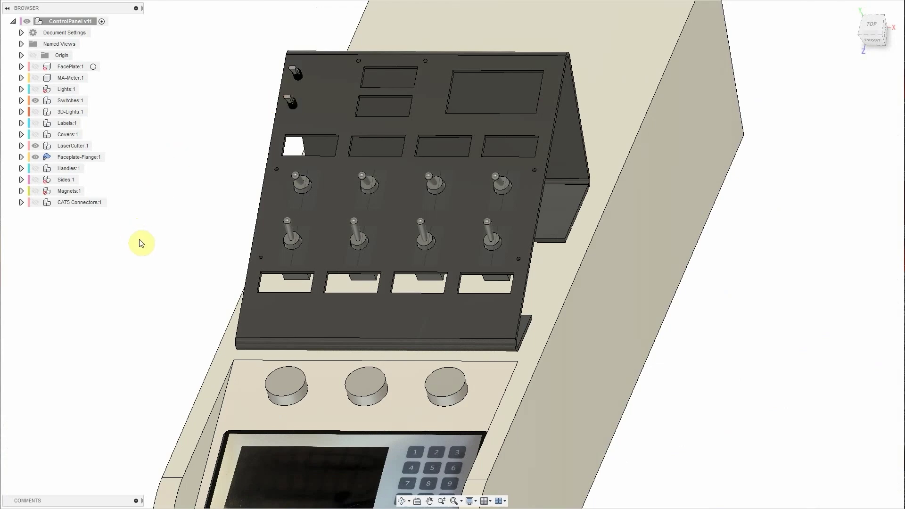
Return to the oblique overview and show 3D-Lights:1 in the faceplate cutouts
{"action": "middle_click_drag", "start_coordinate": [443, 298], "coordinate": [499, 208]}
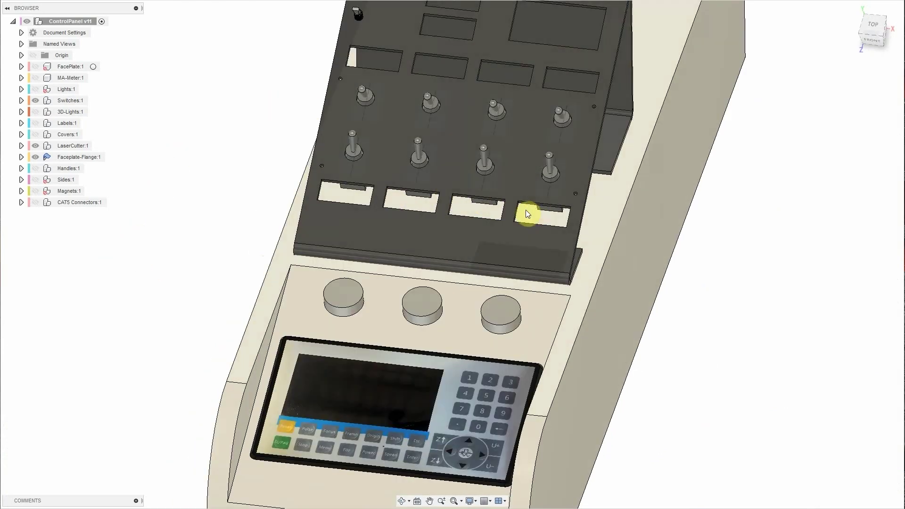
{"action": "scroll", "coordinate": [355, 200], "scroll_direction": "up", "scroll_amount": 1}
{"action": "scroll", "coordinate": [355, 201], "scroll_direction": "up", "scroll_amount": 1}
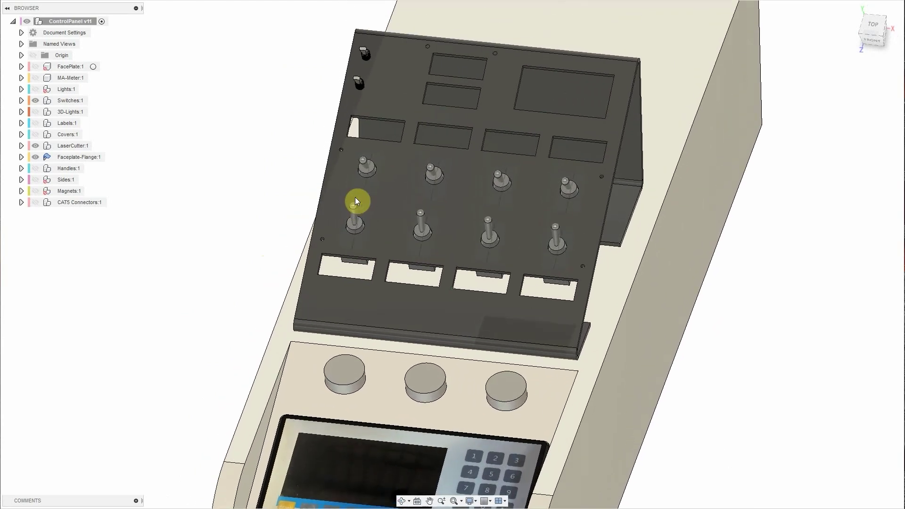
{"action": "key", "text": "F6"}
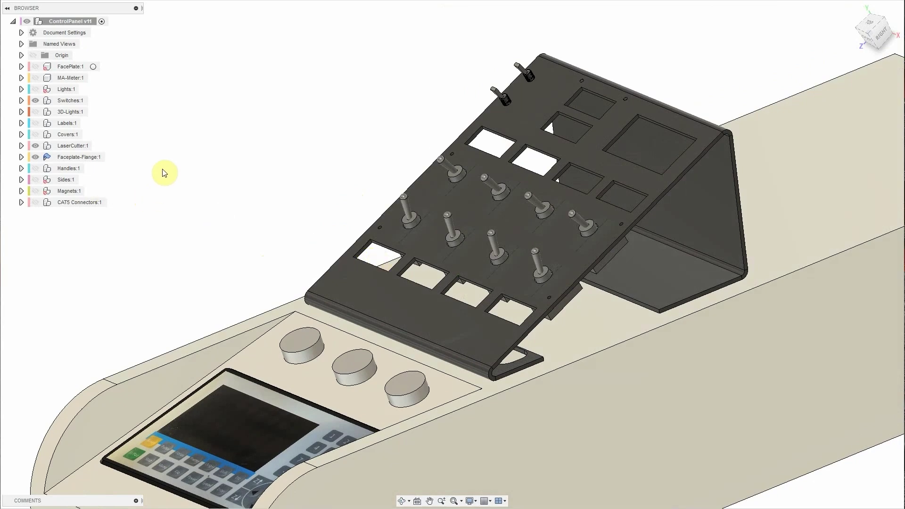
{"action": "left_click", "coordinate": [35, 111]}
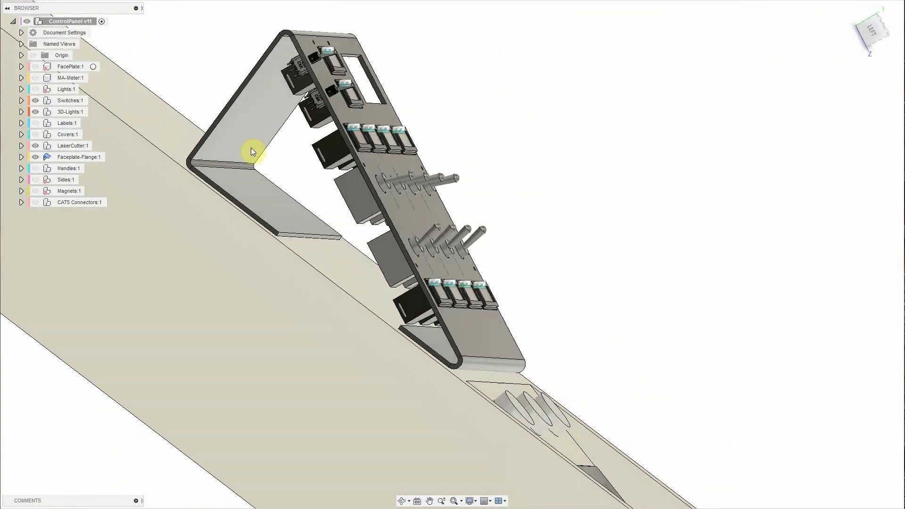
Face the faceplate squarely and make the Labels:1 text visible
{"action": "scroll", "coordinate": [350, 186], "scroll_direction": "up", "scroll_amount": 5}
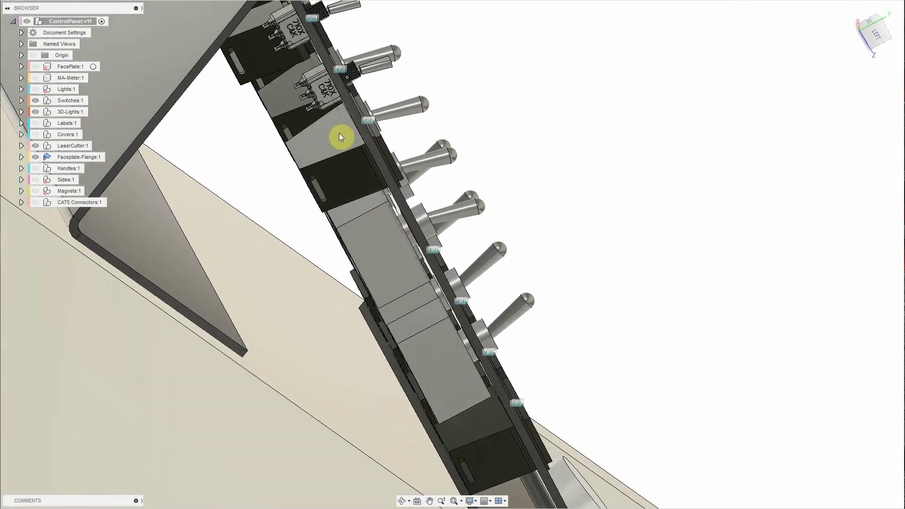
{"action": "mouse_move", "coordinate": [332, 169]}
{"action": "middle_mouse_down", "text": "shift"}
{"action": "mouse_move", "coordinate": [337, 180]}
{"action": "mouse_move", "coordinate": [319, 180]}
{"action": "mouse_move", "coordinate": [331, 174]}
{"action": "middle_mouse_up", "text": "shift"}
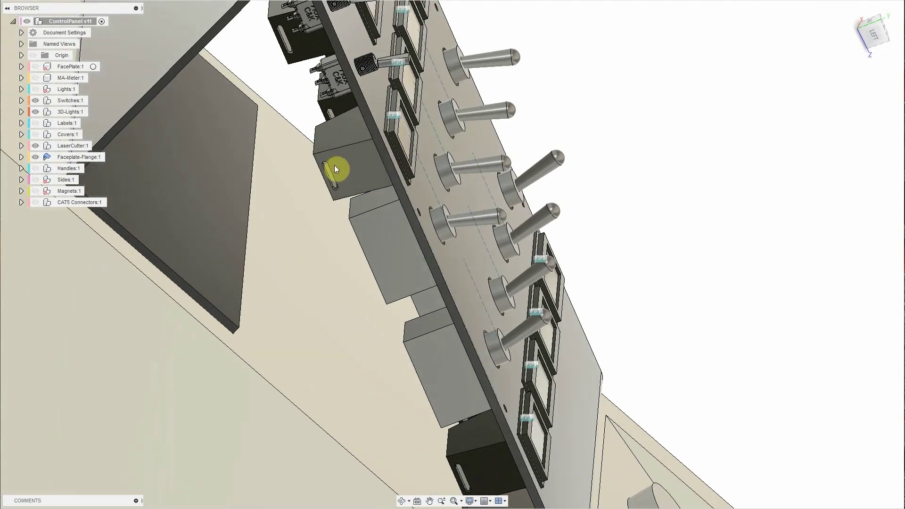
{"action": "middle_click_drag", "start_coordinate": [397, 144], "coordinate": [462, 153], "text": "shift"}
{"action": "left_click", "coordinate": [34, 125]}
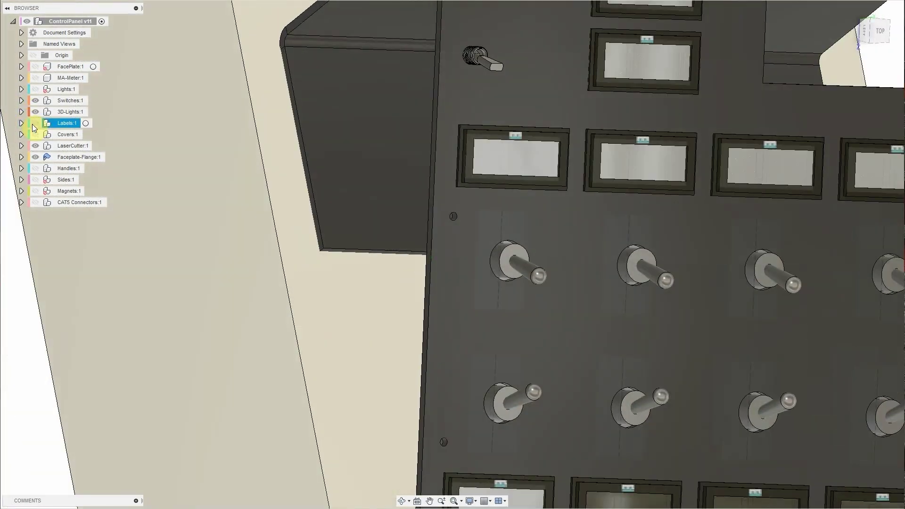
{"action": "left_click", "coordinate": [35, 123]}
Check labels like Machine Power and Air Assist, then show Handles:1 in isometric view
{"action": "scroll", "coordinate": [495, 196], "scroll_direction": "up", "scroll_amount": 3}
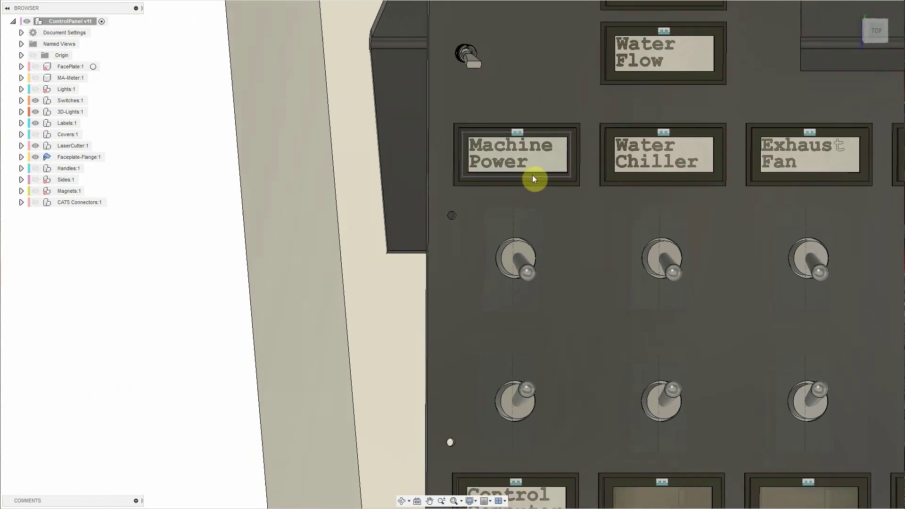
{"action": "middle_click_drag", "start_coordinate": [524, 168], "coordinate": [354, 171], "text": "shift"}
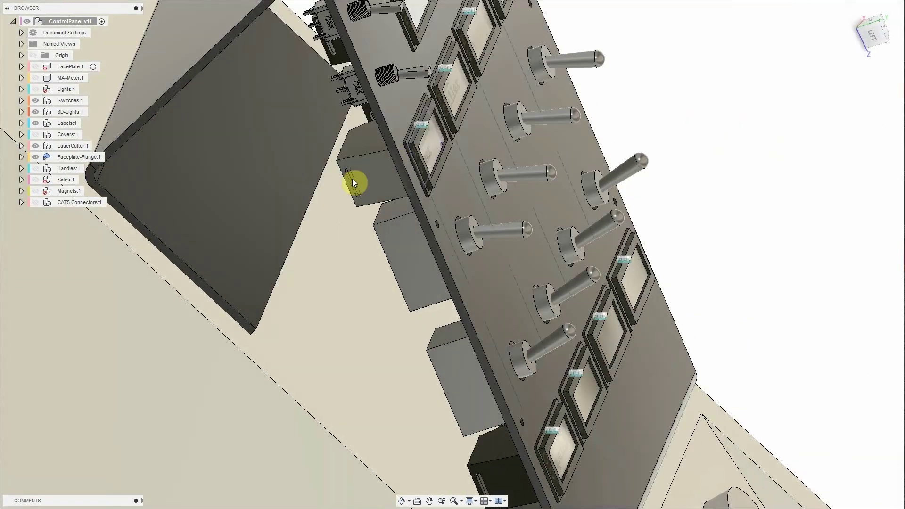
{"action": "middle_click_drag", "start_coordinate": [419, 161], "coordinate": [464, 139], "text": "shift"}
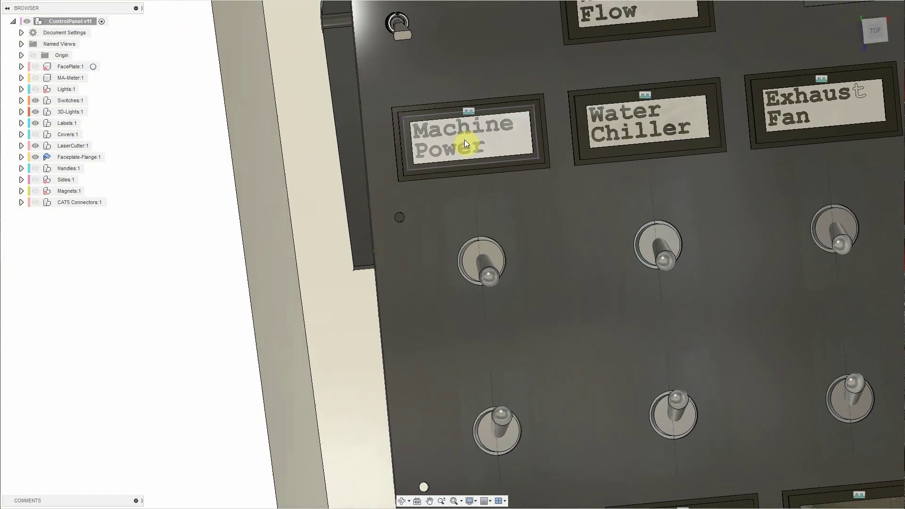
{"action": "scroll", "coordinate": [464, 139], "scroll_direction": "down", "scroll_amount": 3}
{"action": "left_click", "coordinate": [859, 15]}
{"action": "left_click", "coordinate": [35, 169]}
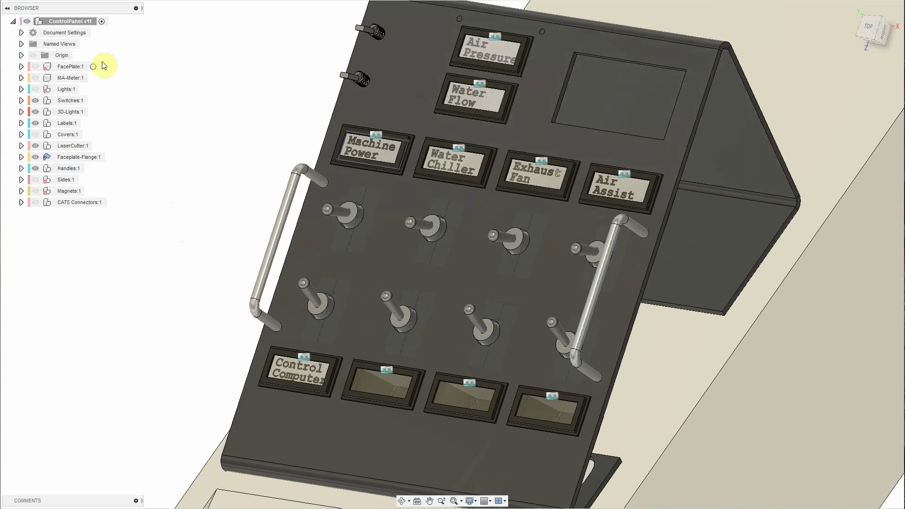
Show MA-Meter:1 and CAT5 Connectors:1, orbiting to see the connectors inside the stand
{"action": "left_click", "coordinate": [36, 78]}
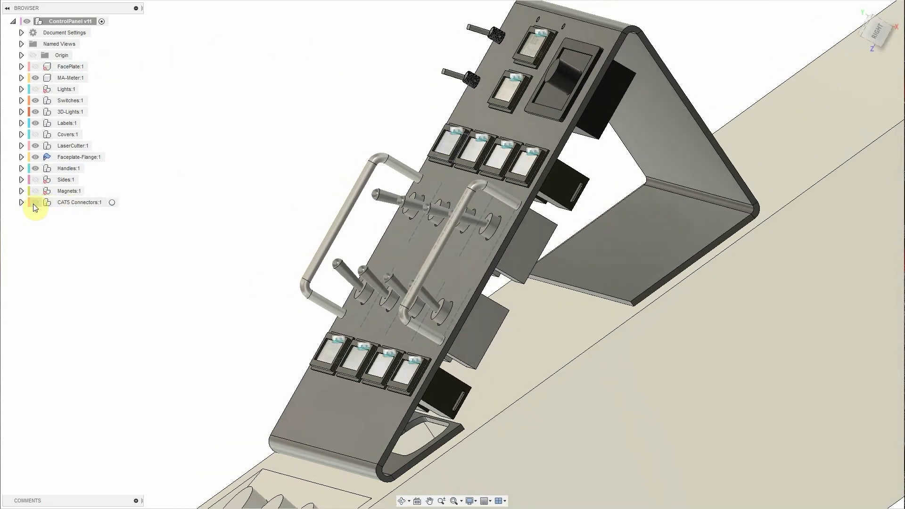
{"action": "left_click", "coordinate": [36, 202]}
{"action": "mouse_move", "coordinate": [418, 221]}
{"action": "middle_mouse_down", "text": "shift"}
{"action": "mouse_move", "coordinate": [653, 268]}
{"action": "mouse_move", "coordinate": [568, 253]}
{"action": "middle_mouse_up", "text": "shift"}
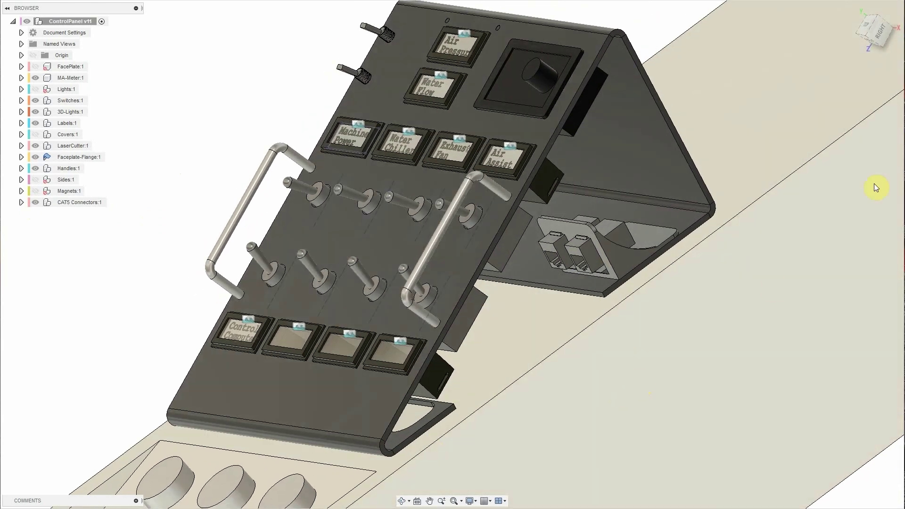
{"action": "mouse_move", "coordinate": [873, 183]}
{"action": "middle_mouse_down", "text": "shift"}
{"action": "mouse_move", "coordinate": [879, 177]}
{"action": "mouse_move", "coordinate": [747, 149]}
{"action": "mouse_move", "coordinate": [638, 15]}
{"action": "mouse_move", "coordinate": [613, 1]}
{"action": "middle_mouse_up", "text": "shift"}
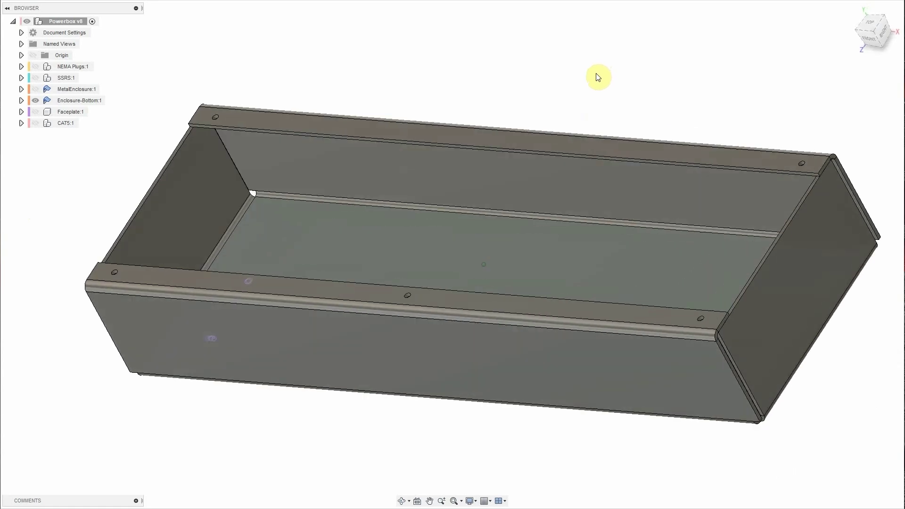
Show the Powerbox faceplate, its CAT5 jacks and the NEMA outlet plugs
{"action": "left_click", "coordinate": [36, 112]}
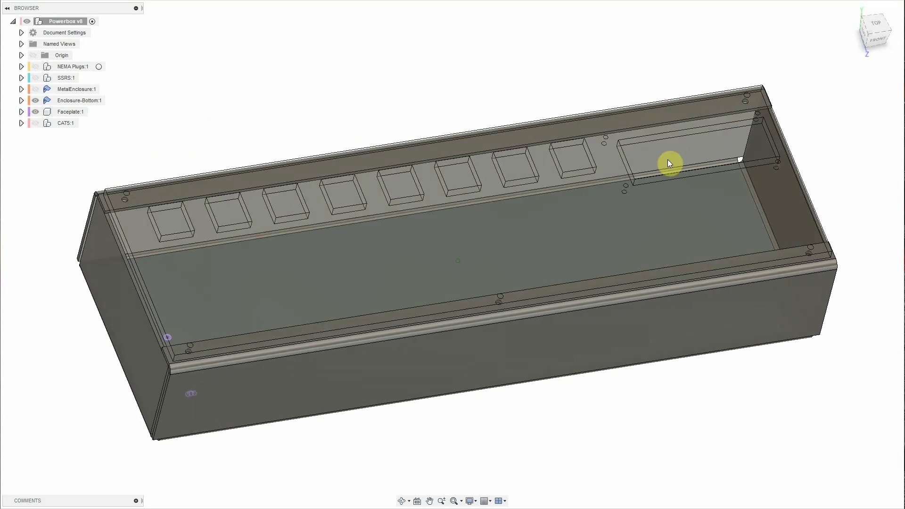
{"action": "left_click", "coordinate": [35, 123]}
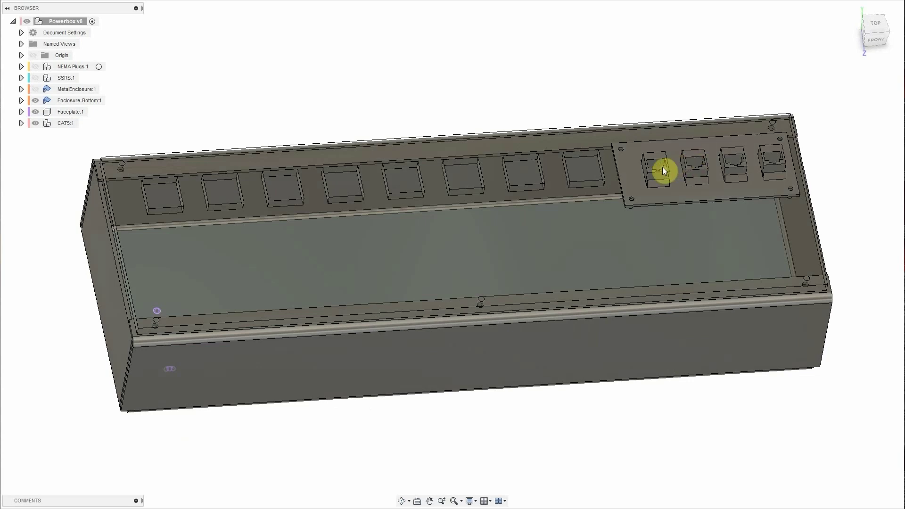
{"action": "left_click", "coordinate": [36, 66]}
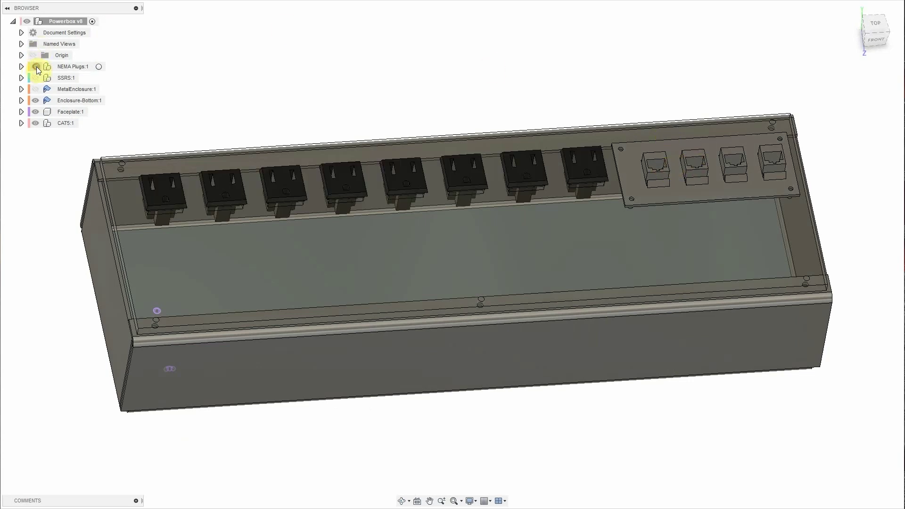
{"action": "middle_click_drag", "start_coordinate": [399, 208], "coordinate": [271, 252], "text": "shift"}
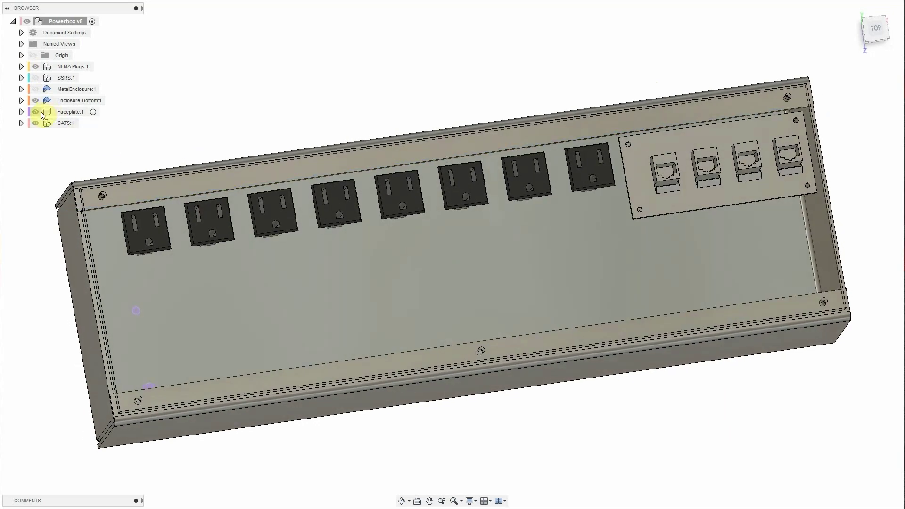
Show SSRS:1 relays inside the enclosure and orbit to a top view
{"action": "left_click", "coordinate": [36, 78]}
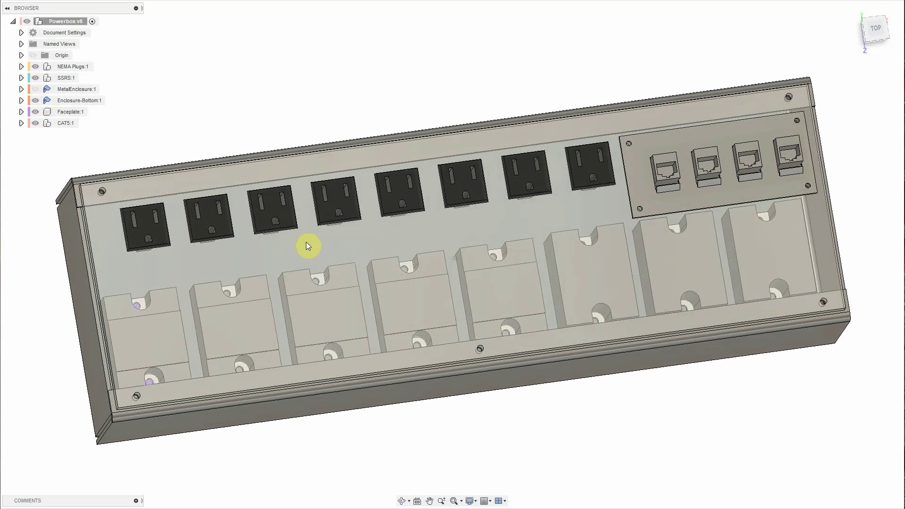
{"action": "middle_click_drag", "start_coordinate": [306, 242], "coordinate": [192, 257], "text": "shift"}
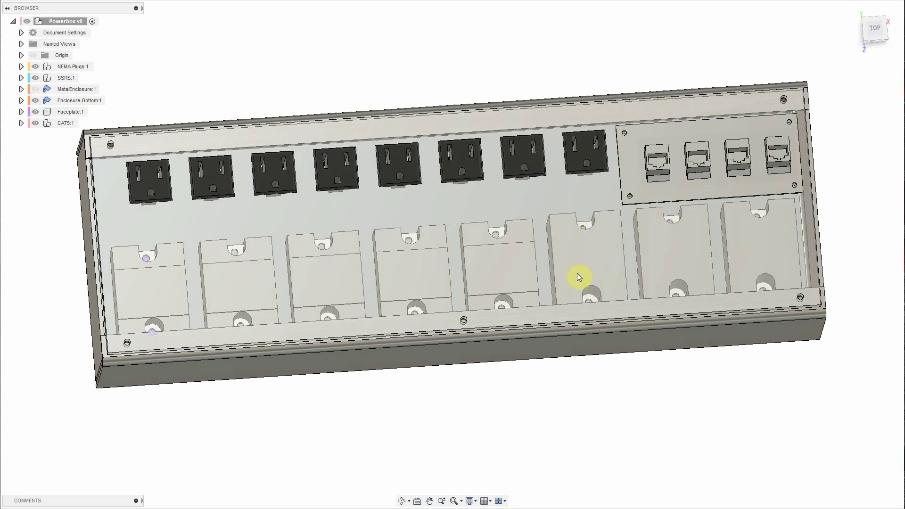
{"action": "middle_click_drag", "start_coordinate": [572, 276], "coordinate": [546, 229], "text": "shift"}
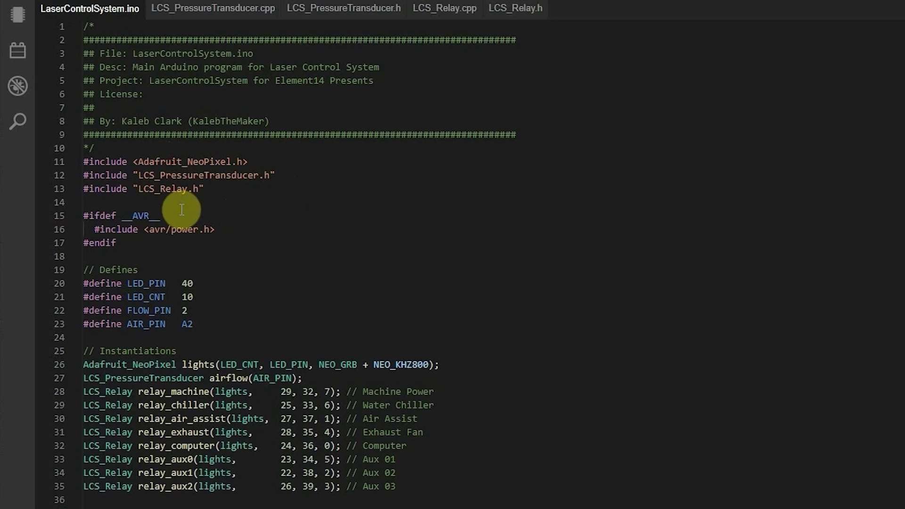
Open LCS_PressureTransducer.cpp, then switch to the LCS_Relay.cpp source tab
{"action": "left_click", "coordinate": [205, 14]}
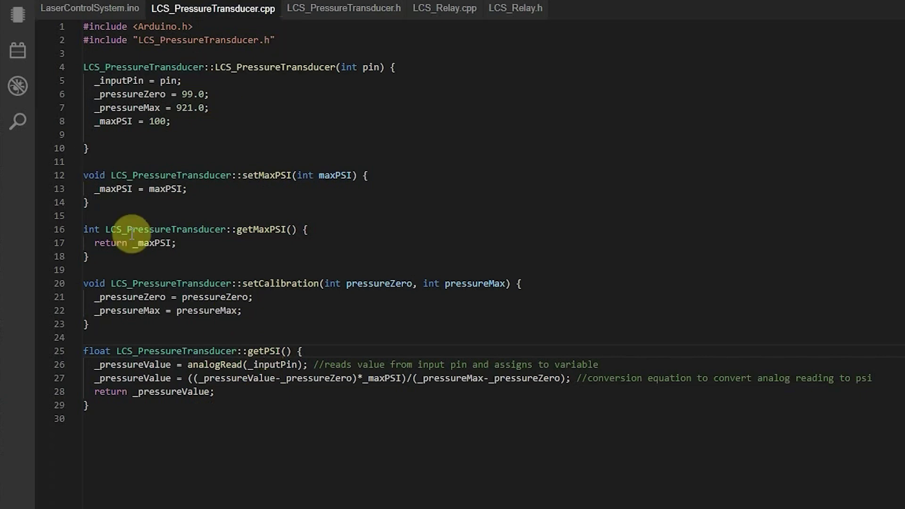
{"action": "left_click", "coordinate": [432, 9]}
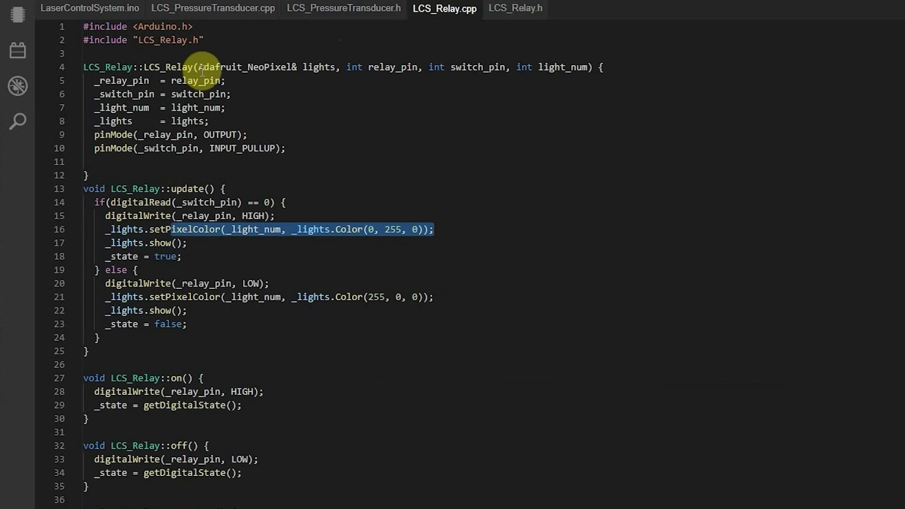
Select Adafruit_NeoPixel in LCS_Relay.cpp, scroll the code, then return to LaserControlSystem.ino
{"action": "left_click_drag", "start_coordinate": [199, 67], "coordinate": [294, 66]}
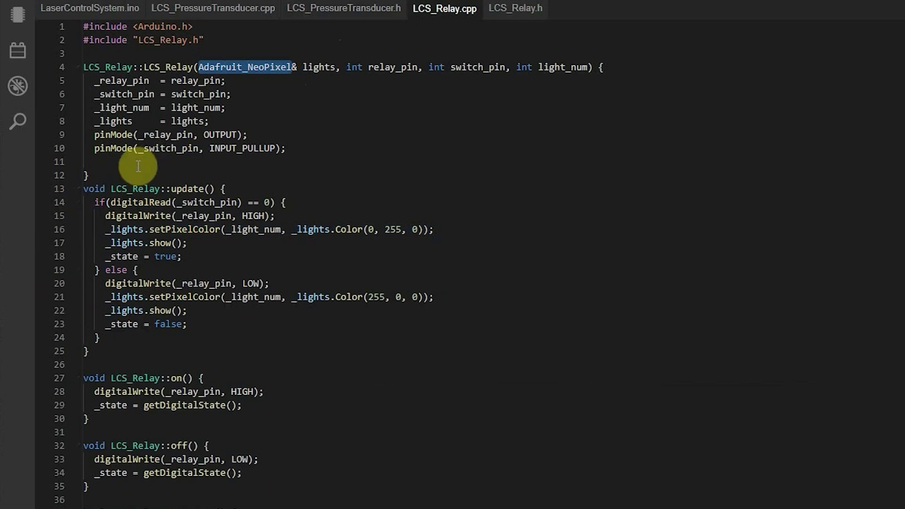
{"action": "scroll", "coordinate": [125, 377], "scroll_direction": "down", "scroll_amount": 4}
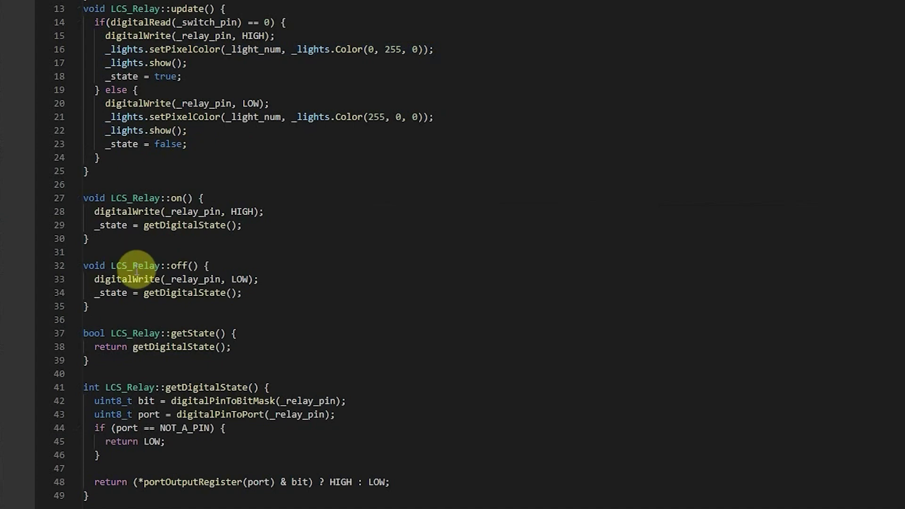
{"action": "scroll", "coordinate": [202, 64], "scroll_direction": "up", "scroll_amount": 4}
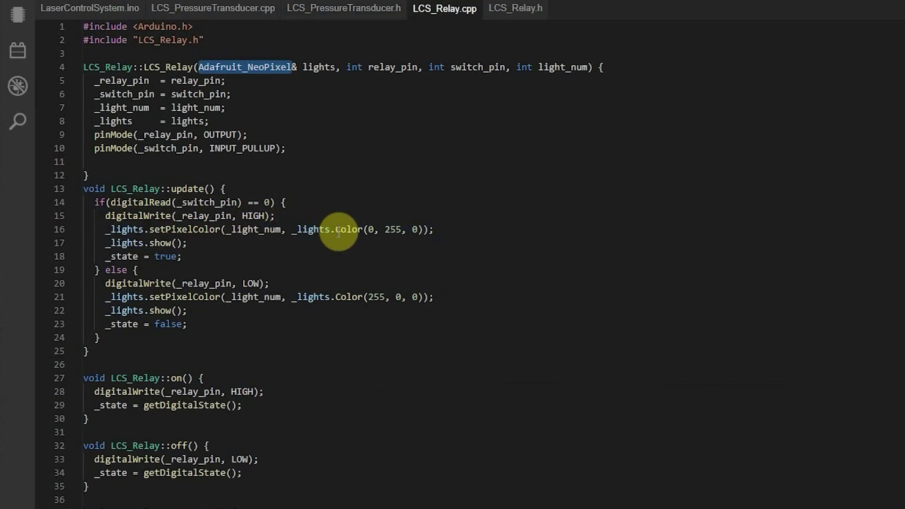
{"action": "left_click", "coordinate": [97, 10]}
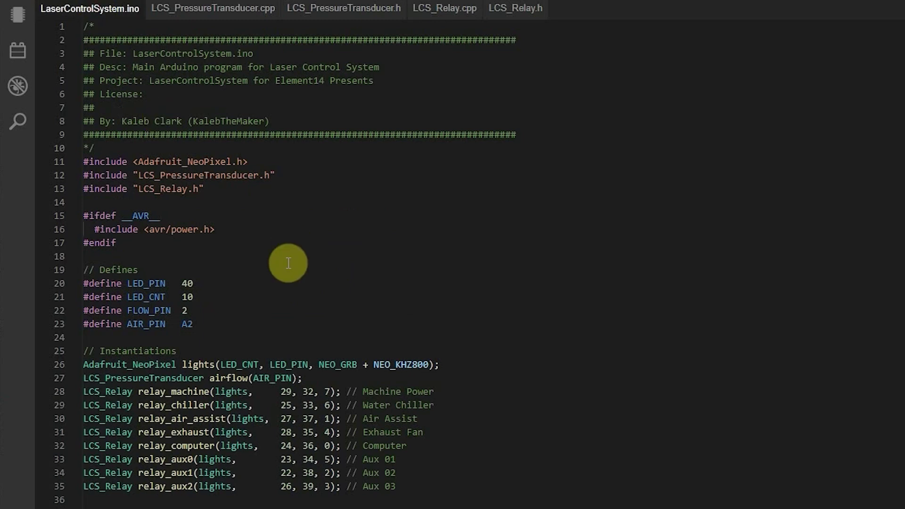
{"action": "scroll", "coordinate": [185, 228], "scroll_direction": "down", "scroll_amount": 3}
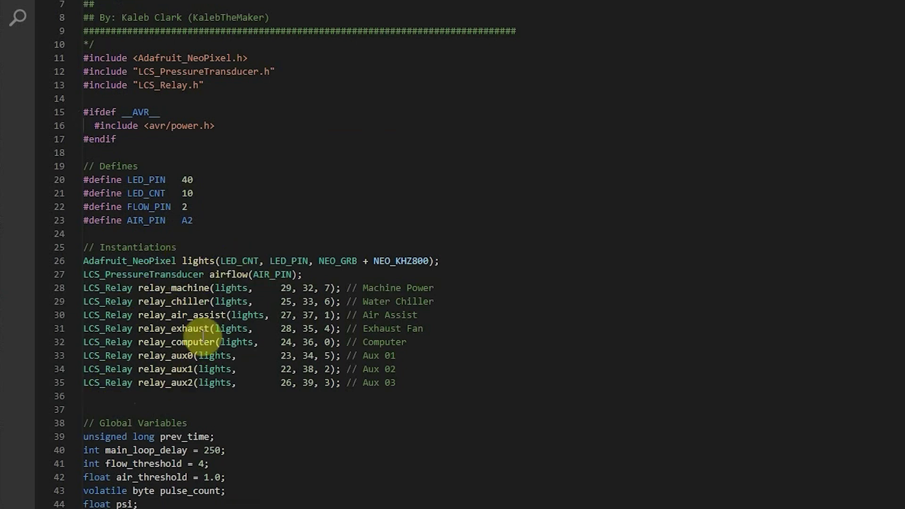
{"action": "scroll", "coordinate": [219, 291], "scroll_direction": "down", "scroll_amount": 7}
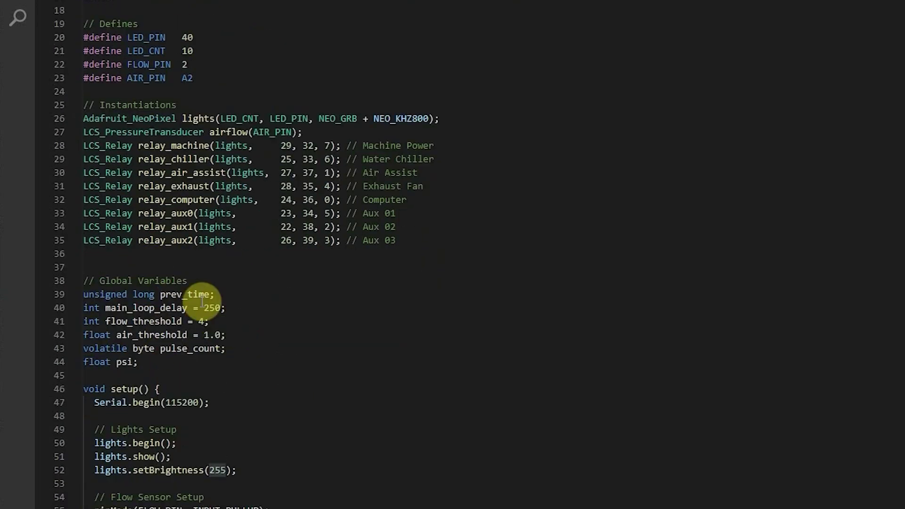
{"action": "scroll", "coordinate": [230, 287], "scroll_direction": "down", "scroll_amount": 3}
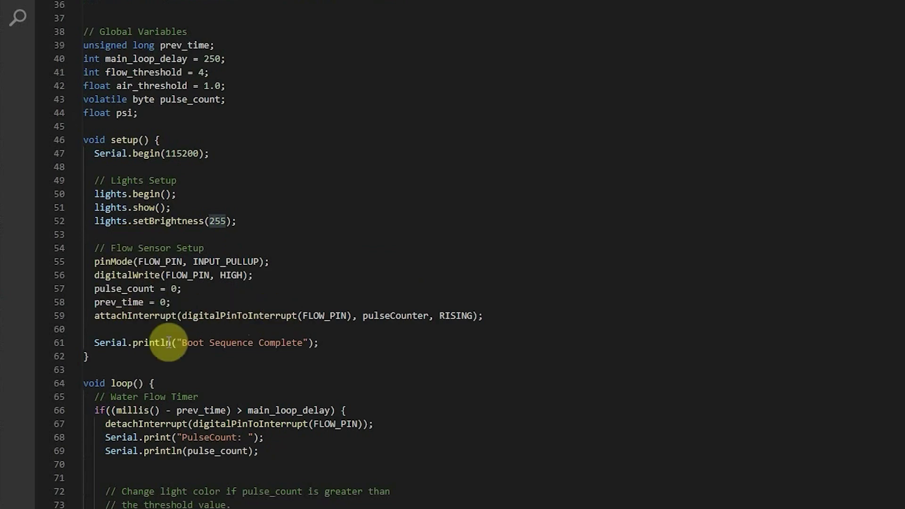
{"action": "scroll", "coordinate": [218, 343], "scroll_direction": "down", "scroll_amount": 8}
{"action": "scroll", "coordinate": [207, 332], "scroll_direction": "down", "scroll_amount": 1}
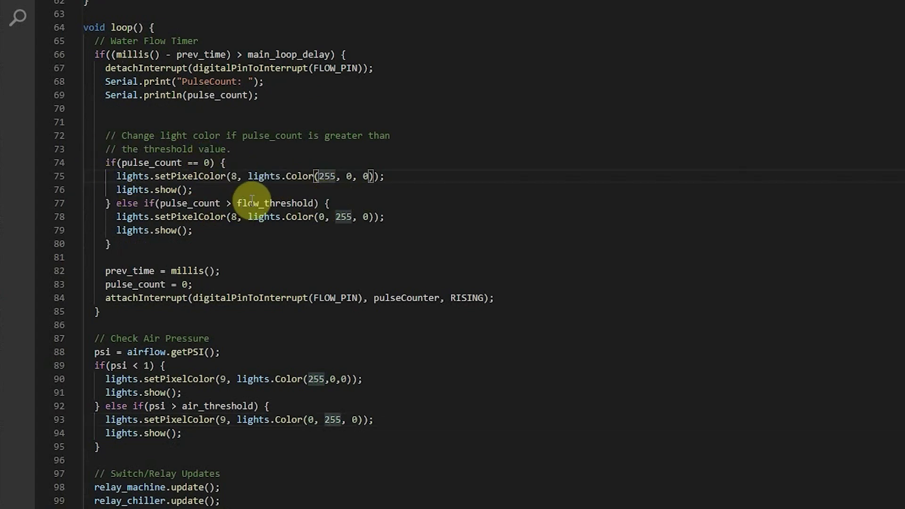
{"action": "key", "text": "Right"}
{"action": "key", "text": "Right"}
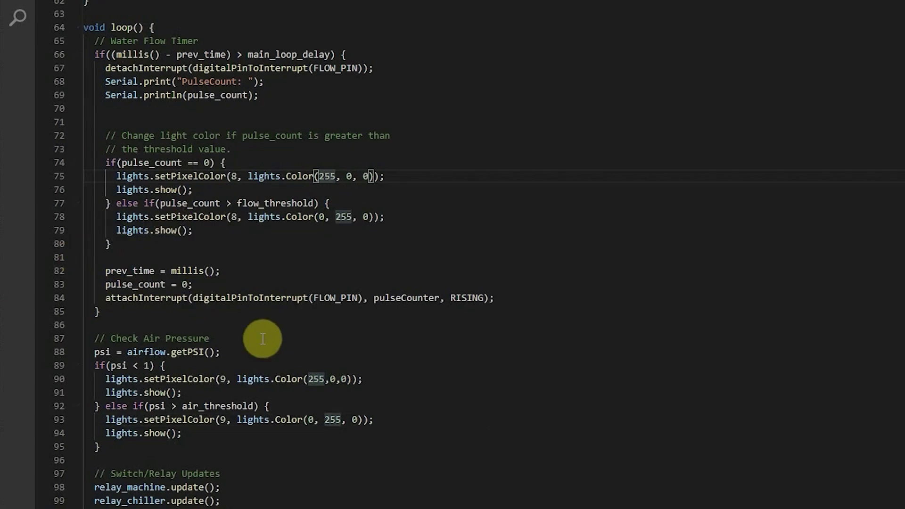
{"action": "scroll", "coordinate": [250, 325], "scroll_direction": "down", "scroll_amount": 2}
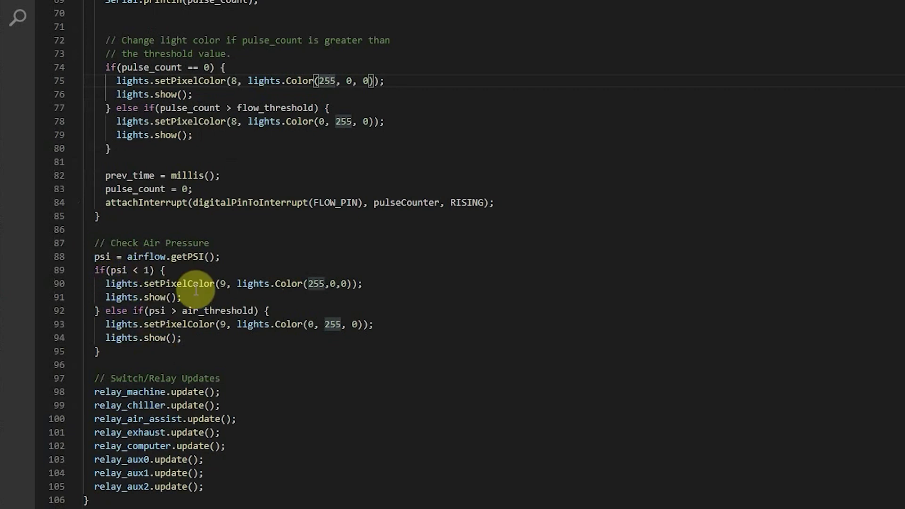
{"action": "left_click", "coordinate": [319, 283]}
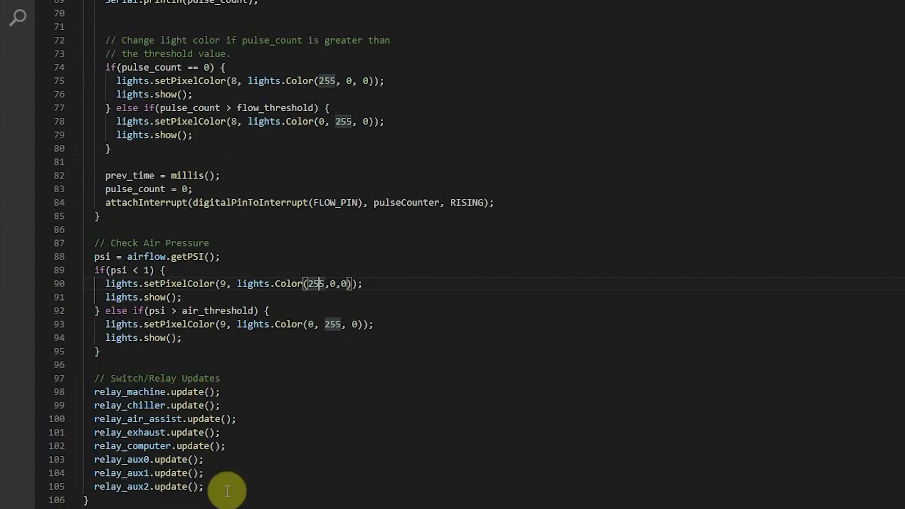
{"action": "scroll", "coordinate": [211, 382], "scroll_direction": "up", "scroll_amount": 20}
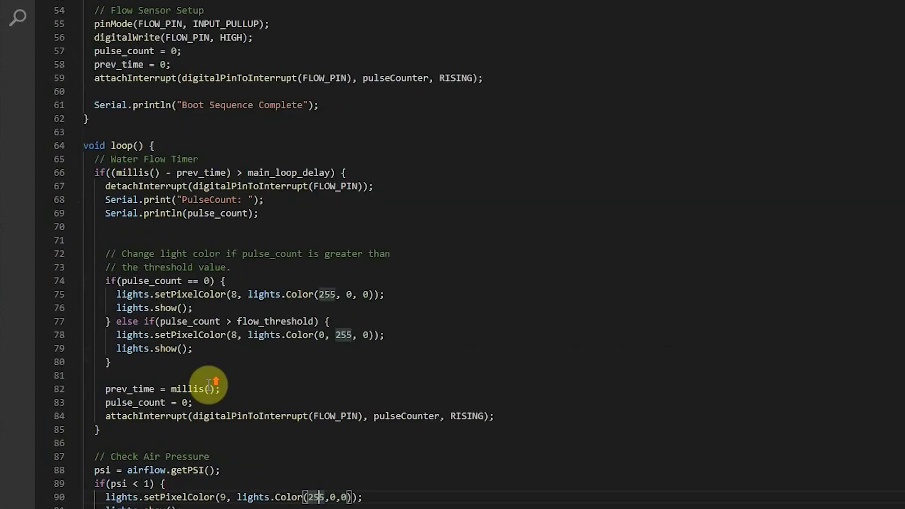